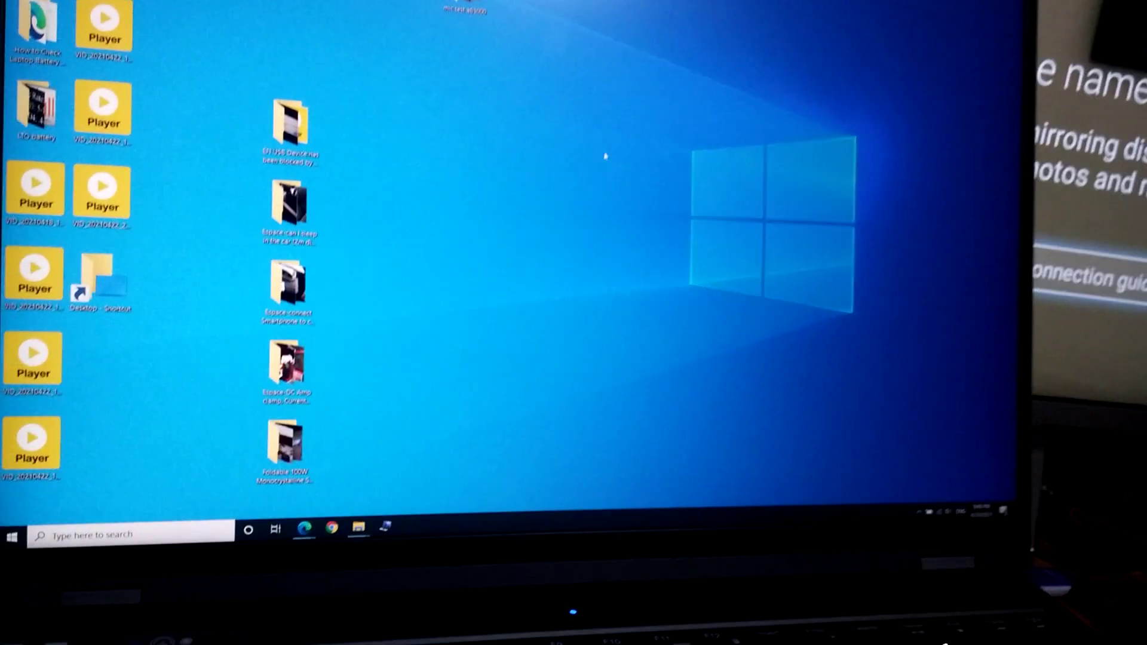
- Open Display settings from the desktop's right-click menu
right_click(414, 160)
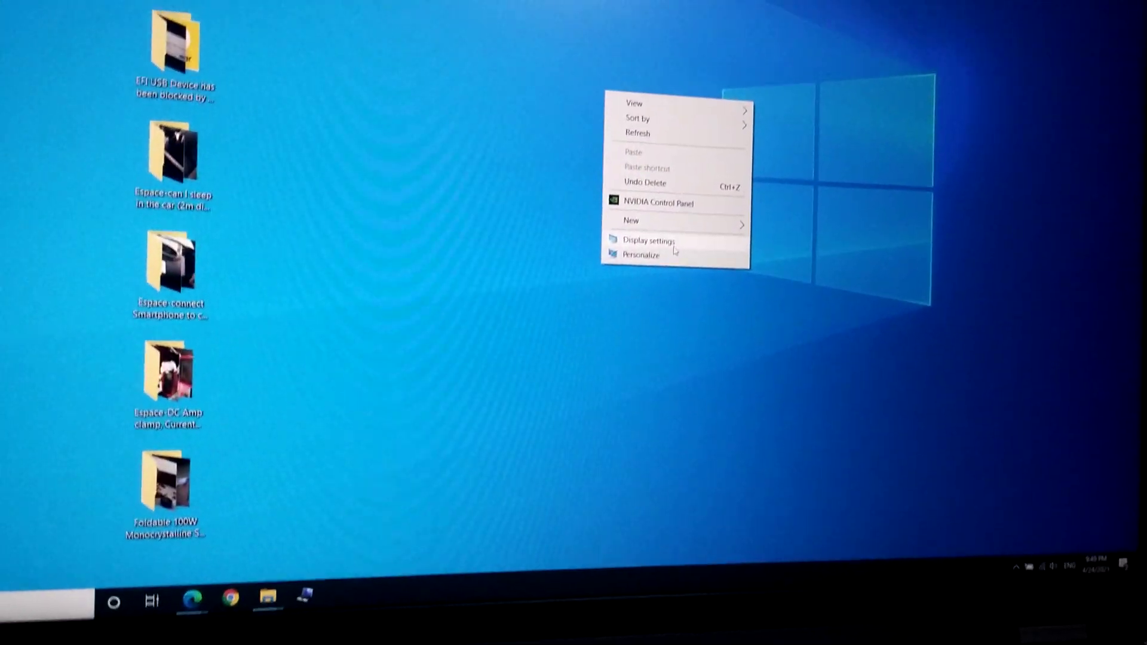
left_click(632, 282)
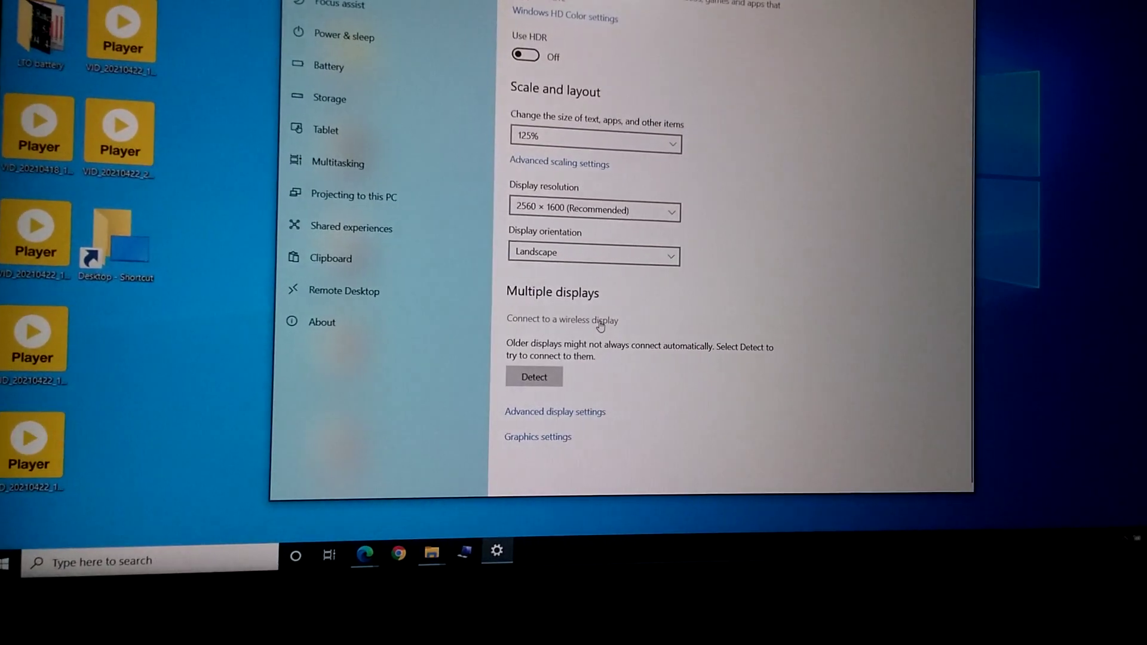
- Start connecting to a wireless display to mirror the laptop on the TV
left_click(587, 336)
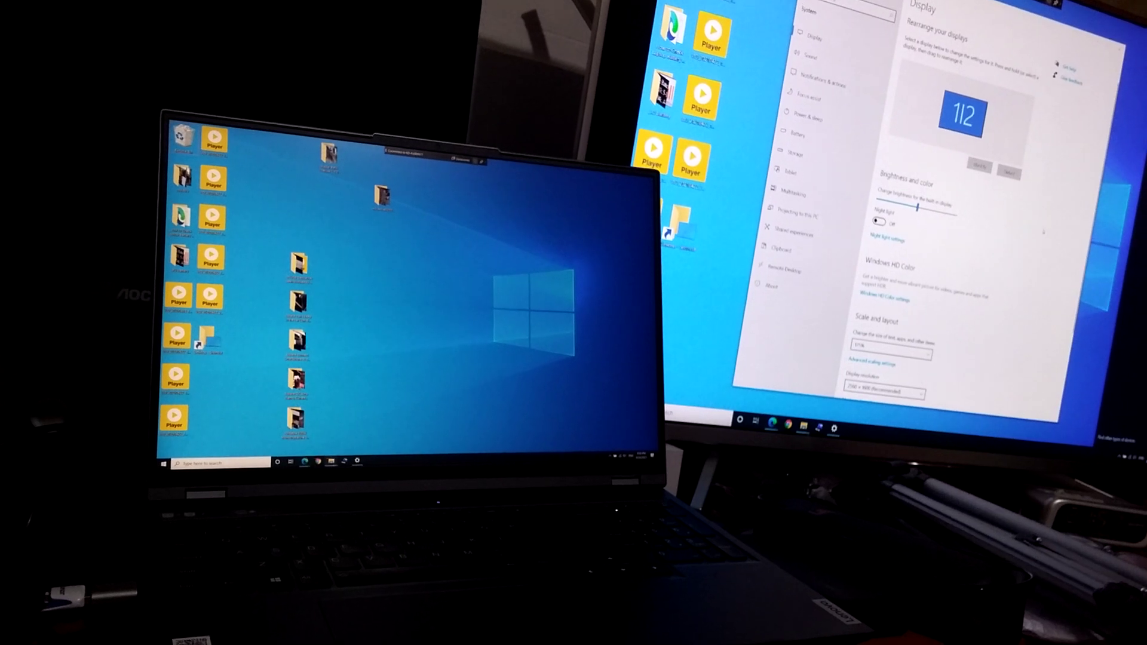
- Restore File Explorer, drag it to the lower centre, and close Settings
left_click(333, 439)
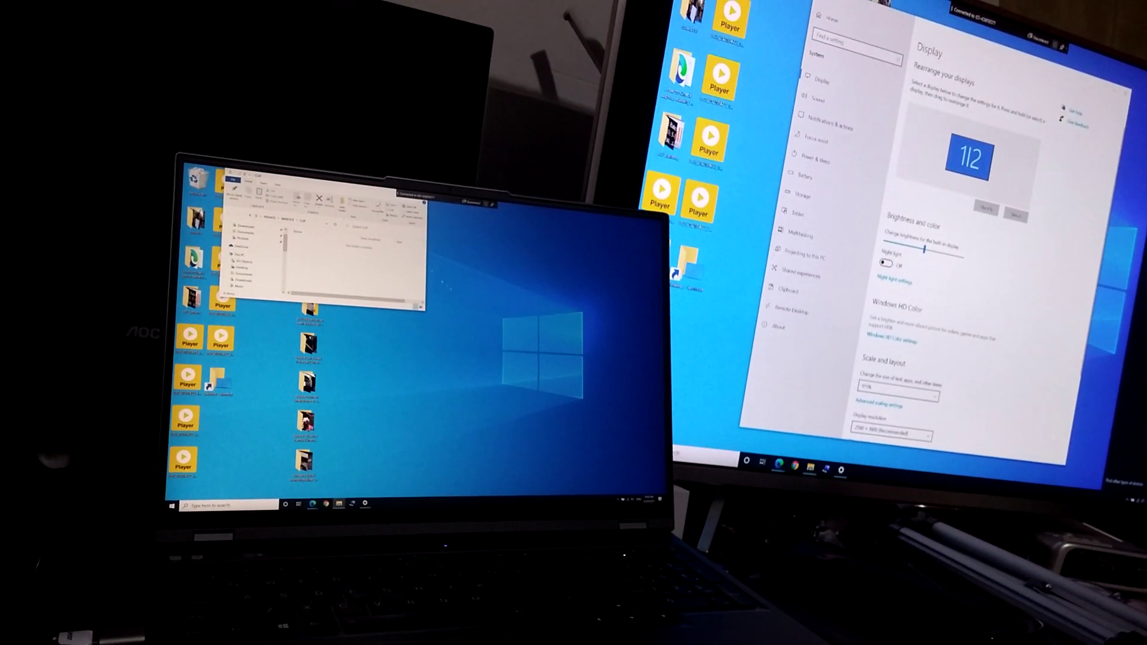
left_click_drag(314, 205, 448, 368)
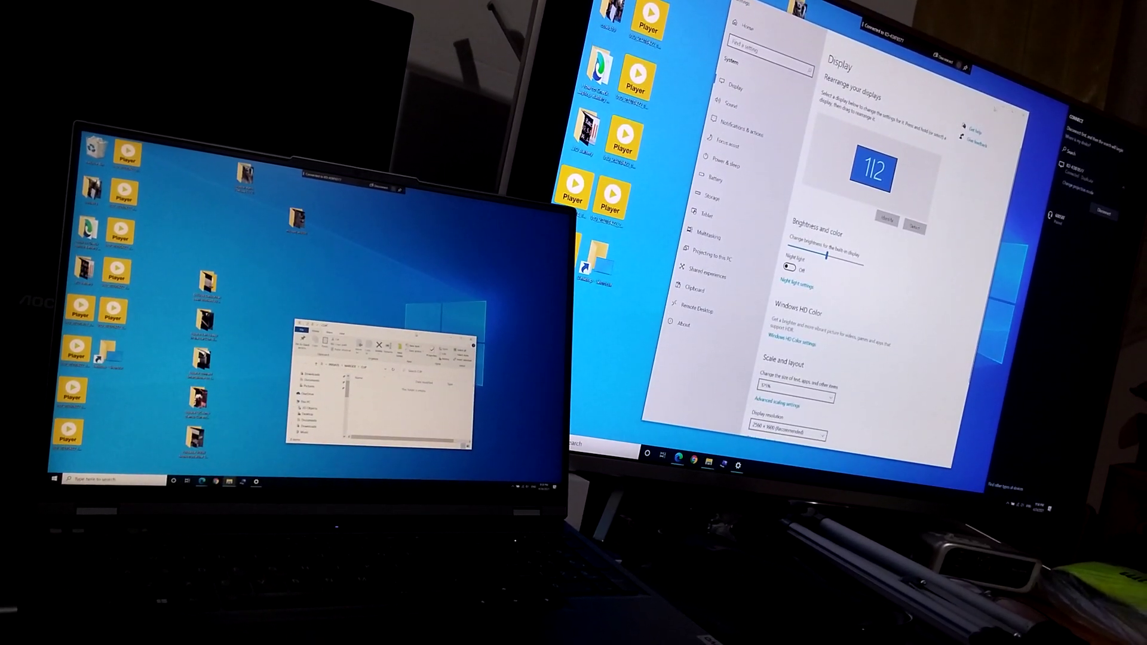
left_click(1006, 107)
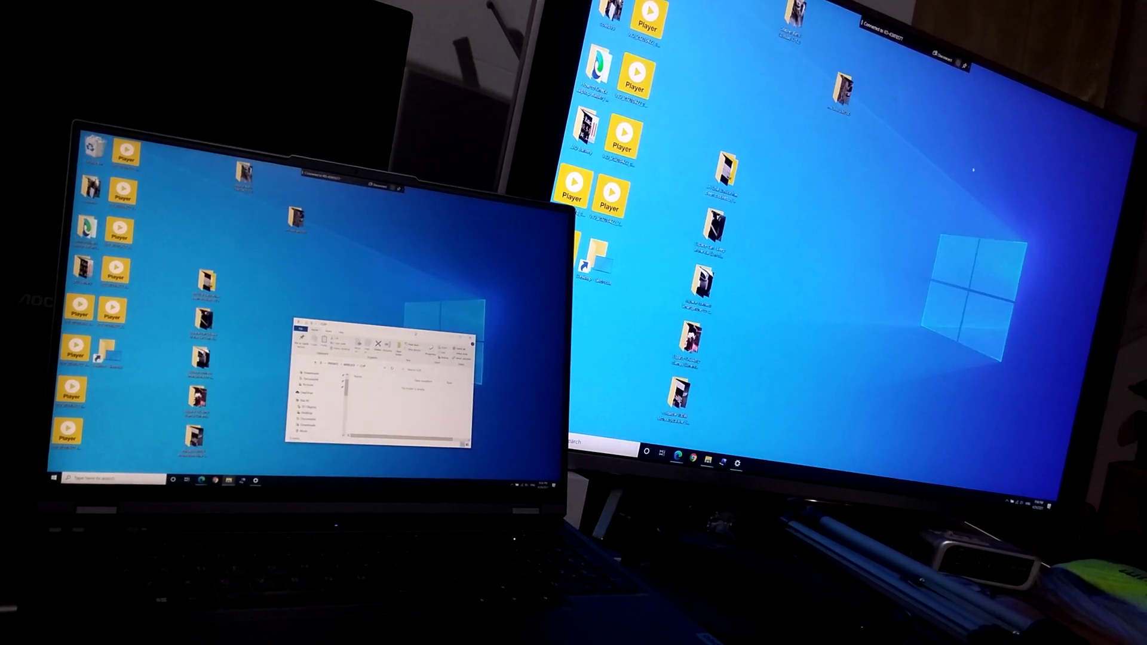